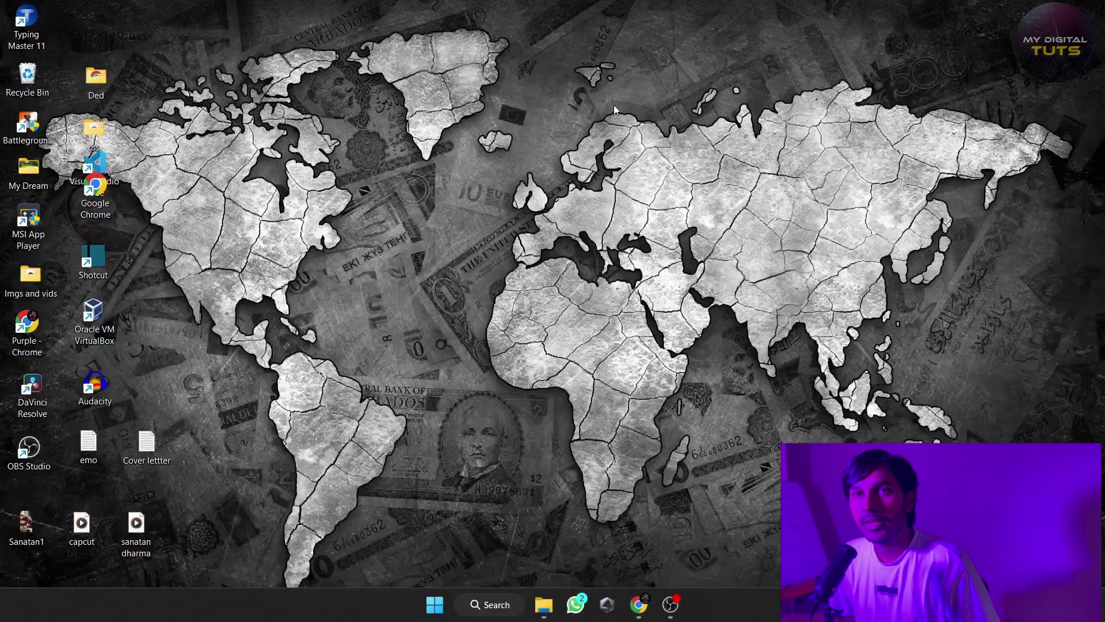
- Launch Settings from the Start menu and go to System > Display
{"action": "left_click", "coordinate": [436, 605]}
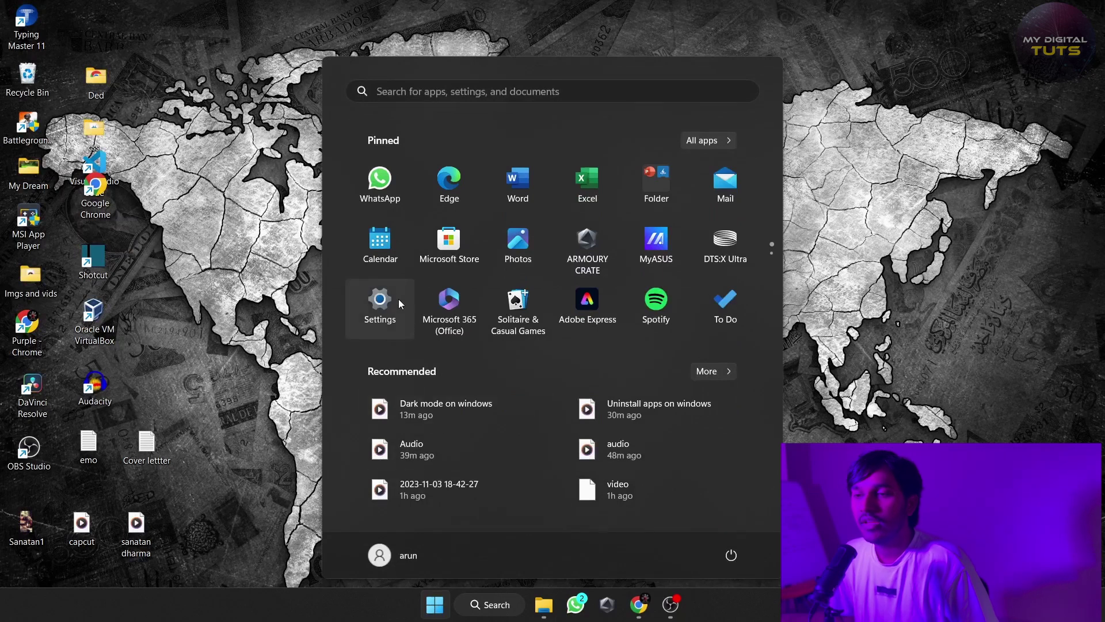
{"action": "left_click", "coordinate": [380, 302]}
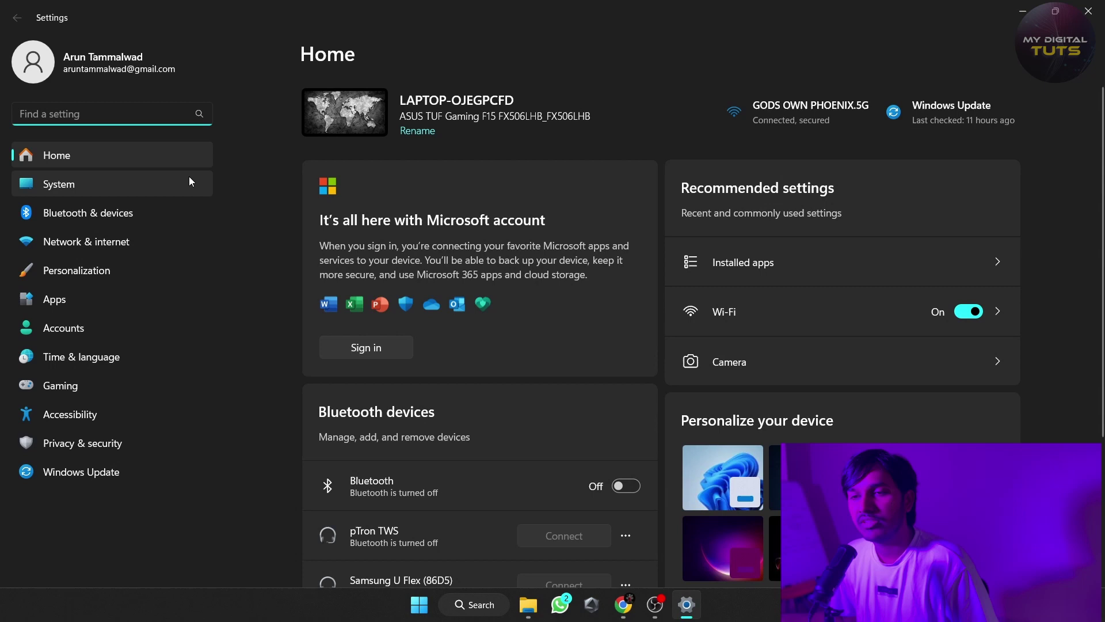
{"action": "left_click", "coordinate": [189, 176]}
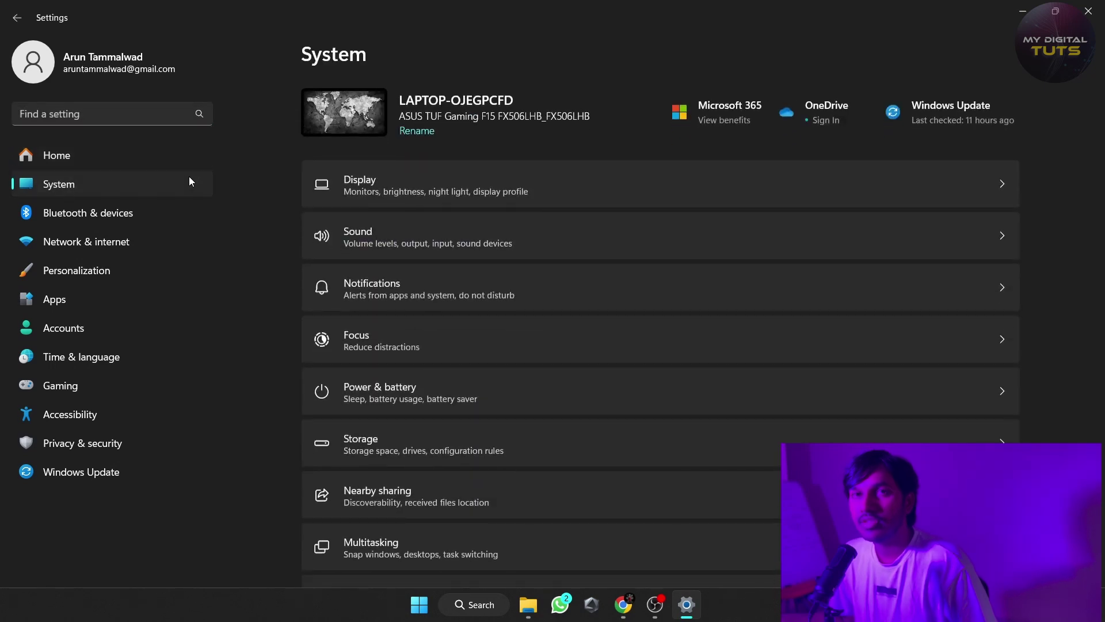
{"action": "left_click", "coordinate": [400, 196]}
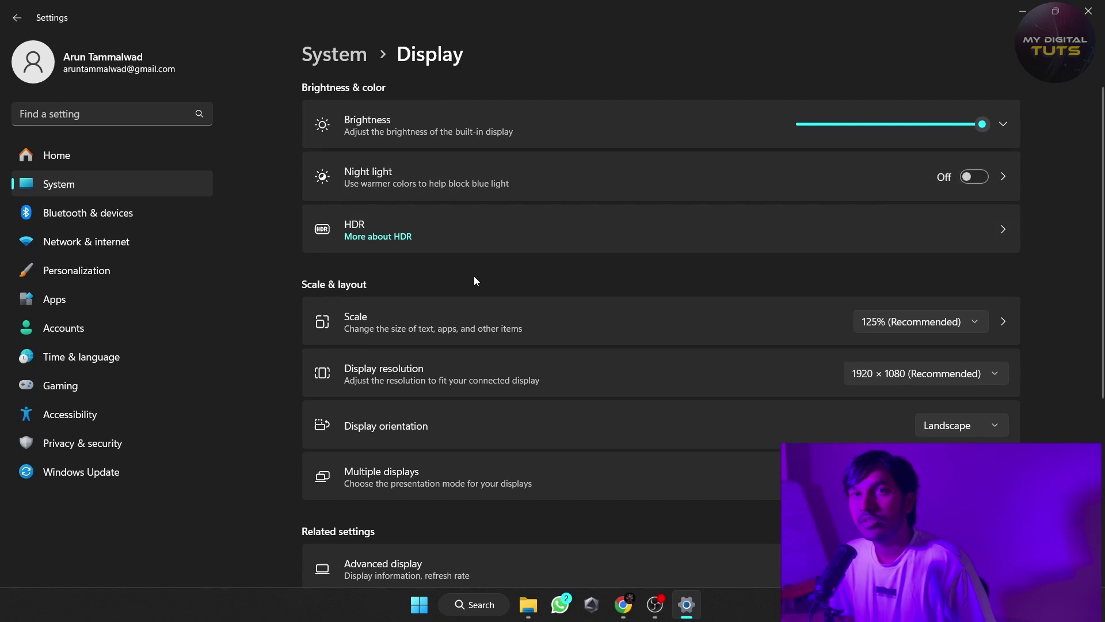
{"action": "scroll", "coordinate": [475, 276], "scroll_direction": "down", "scroll_amount": 5}
{"action": "scroll", "coordinate": [474, 276], "scroll_direction": "down", "scroll_amount": 3}
- Open Advanced display and keep Display 1: Internal Display selected, showing 144 Hz
{"action": "left_click", "coordinate": [474, 279]}
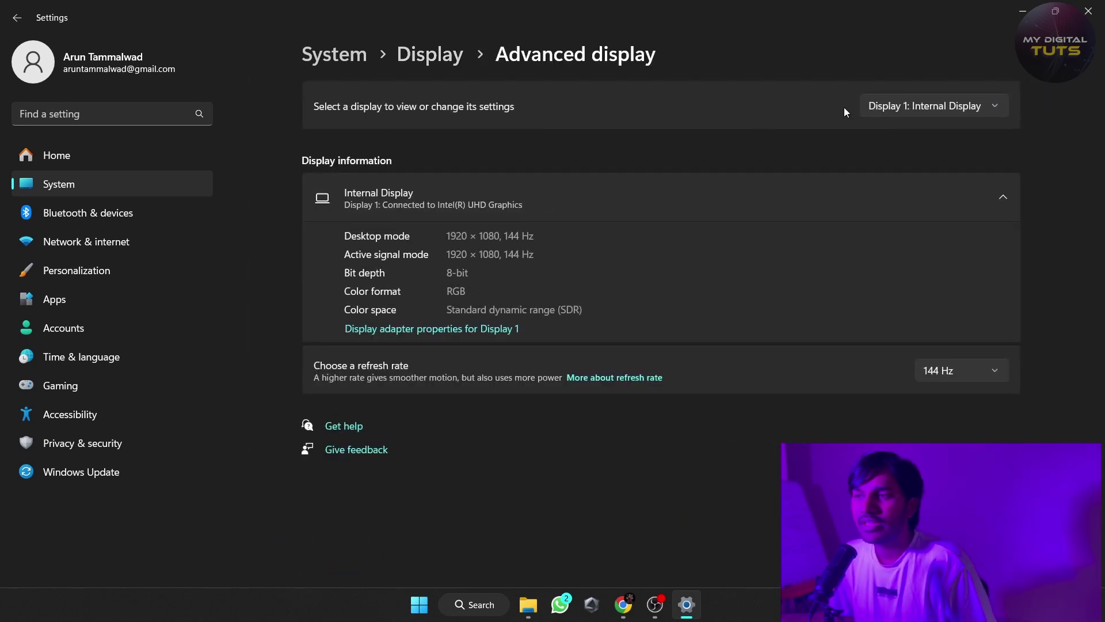
{"action": "left_click", "coordinate": [926, 110]}
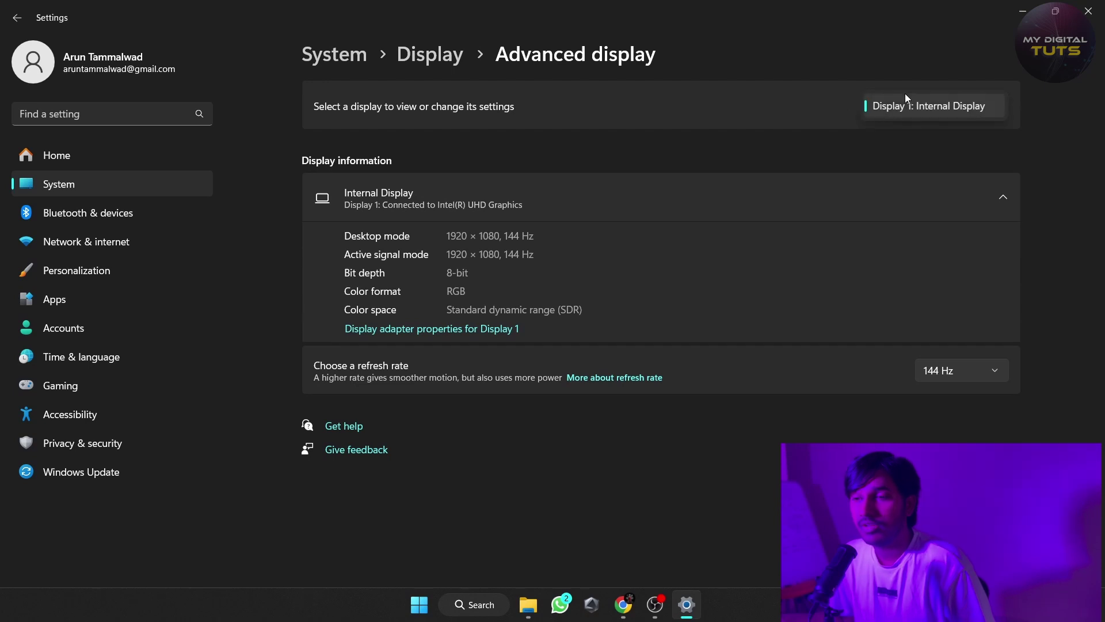
{"action": "left_click", "coordinate": [937, 107]}
{"action": "left_click", "coordinate": [936, 107]}
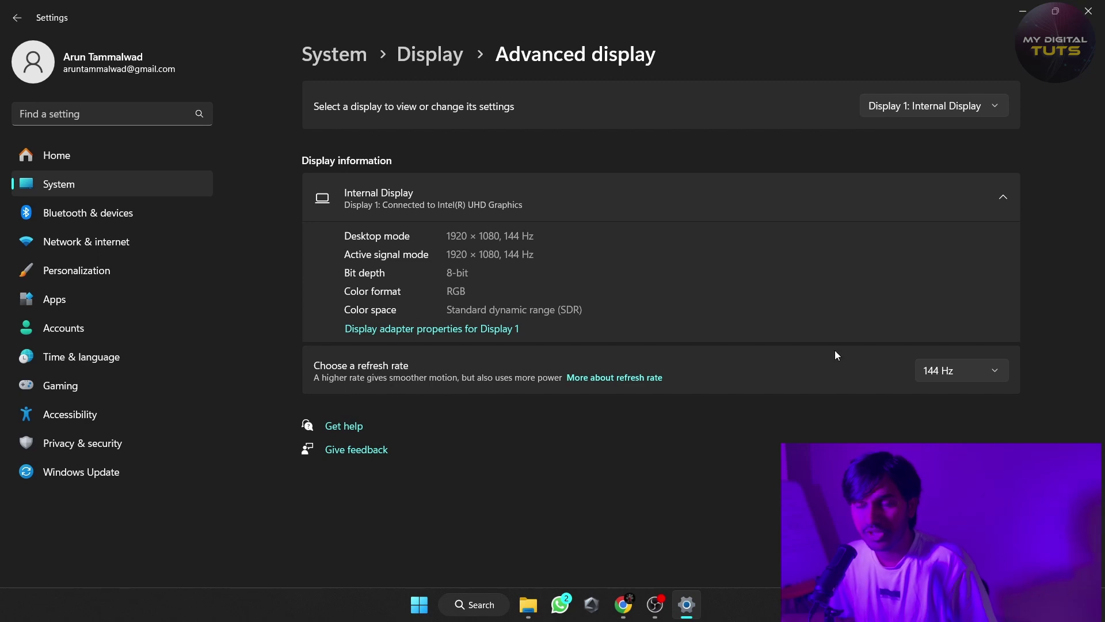
{"action": "left_click", "coordinate": [982, 370]}
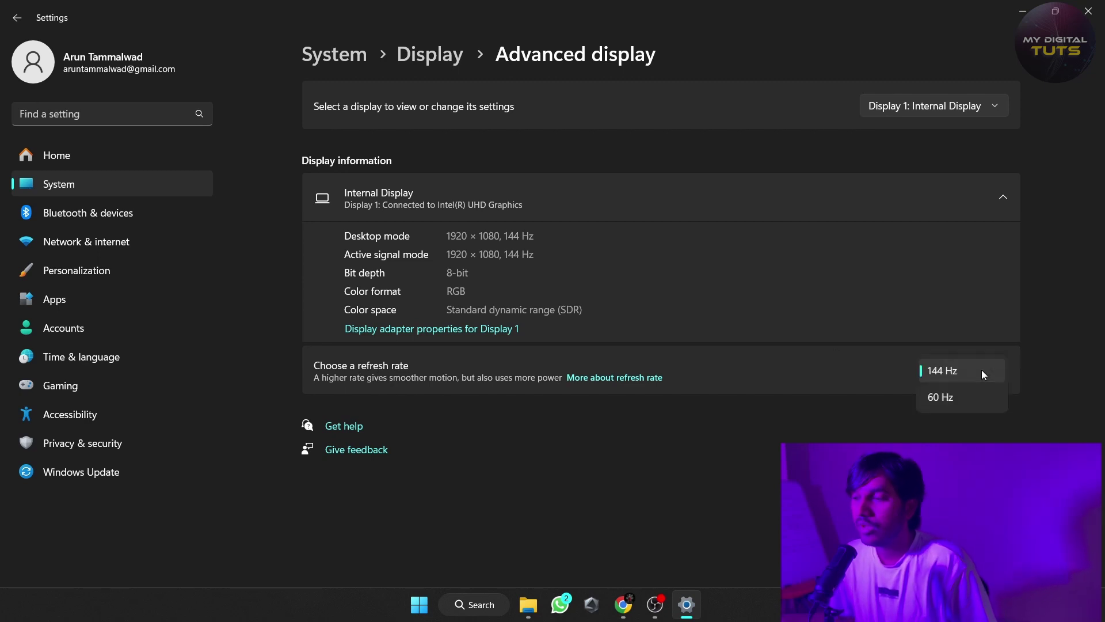
{"action": "left_click", "coordinate": [935, 372]}
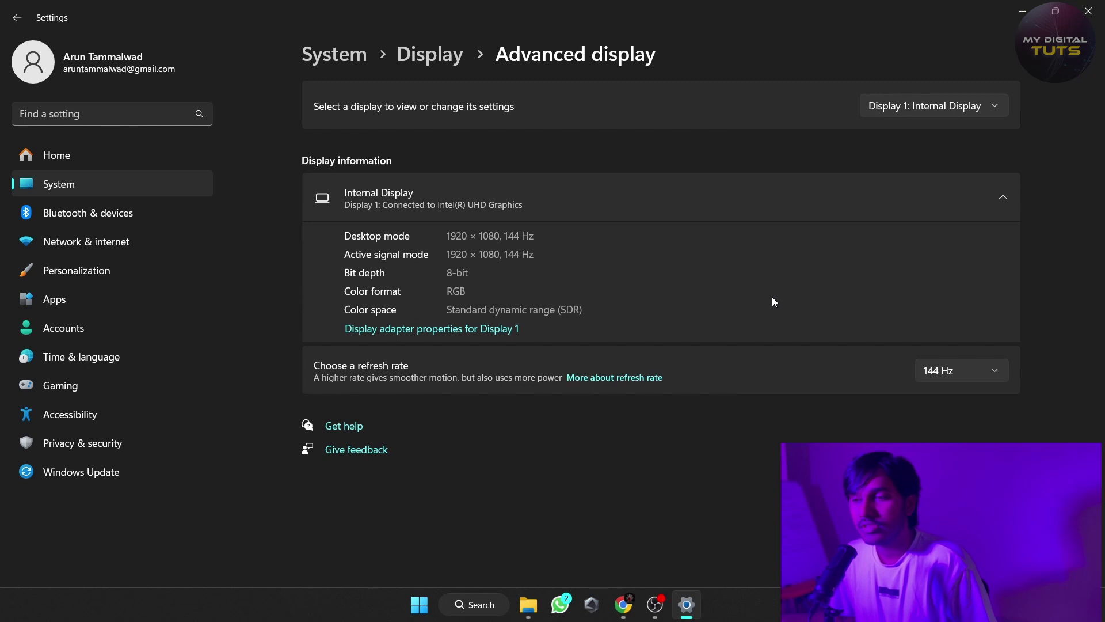